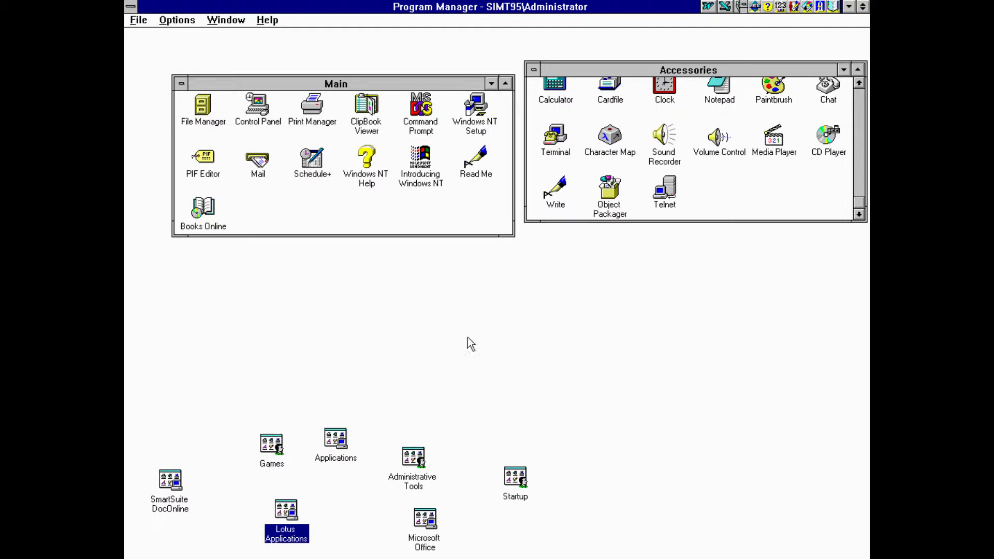
Step: Launch Microsoft Word from the Microsoft Office group and dismiss the Tip of the Day
{"action": "double_click", "coordinate": [427, 525]}
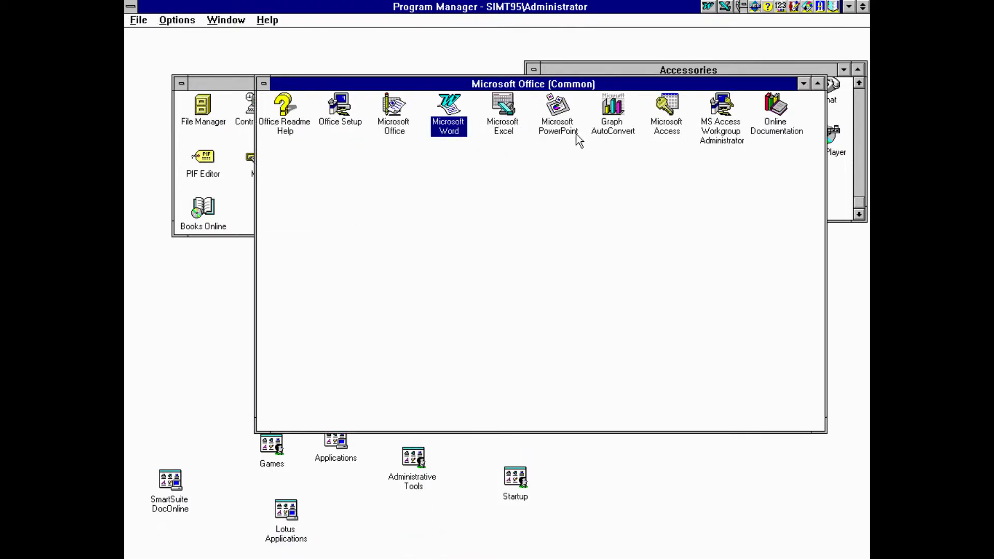
{"action": "double_click", "coordinate": [455, 122]}
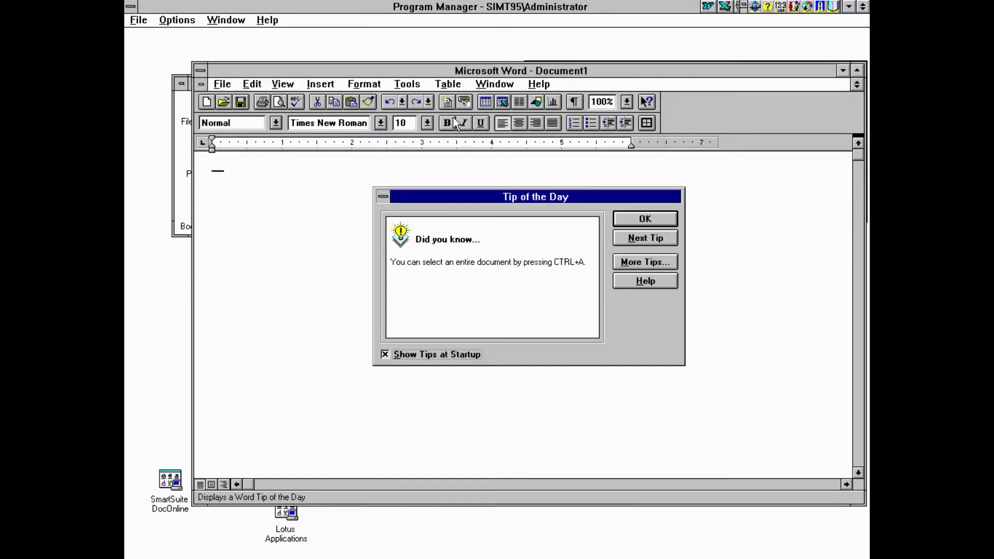
{"action": "left_click", "coordinate": [636, 218]}
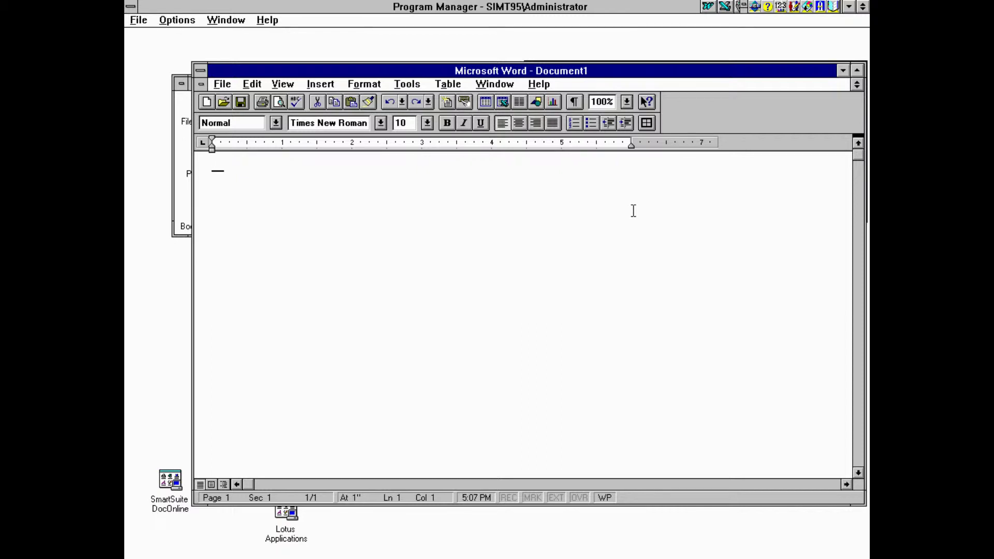
Step: Close Word and launch Lotus Organizer 2.1 from the Lotus Applications group
{"action": "left_click", "coordinate": [200, 69]}
{"action": "left_click", "coordinate": [237, 155]}
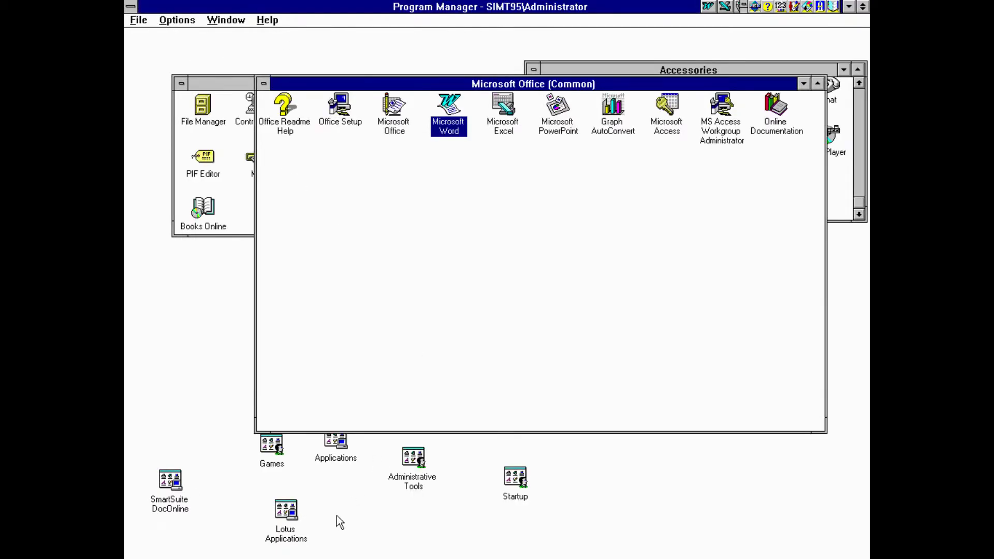
{"action": "double_click", "coordinate": [279, 524]}
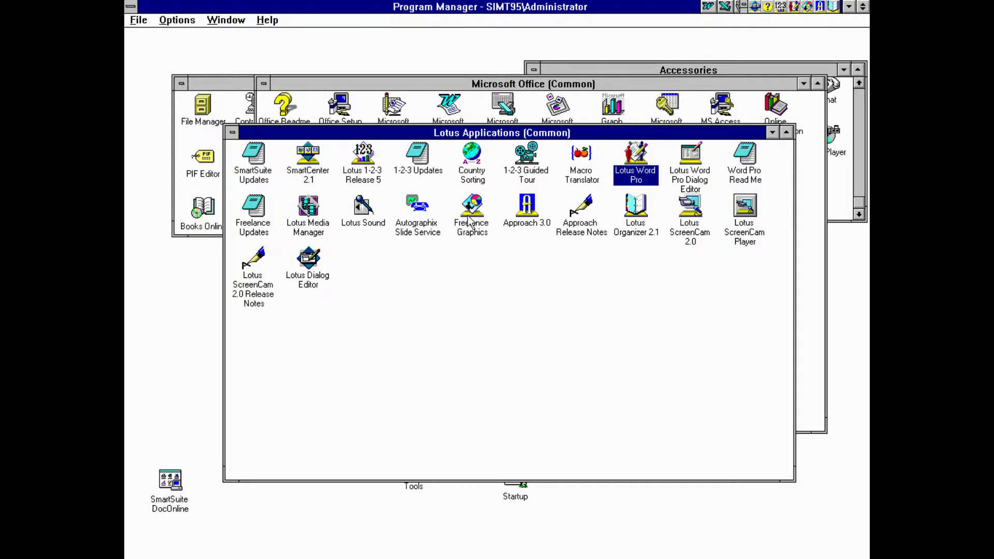
{"action": "left_click", "coordinate": [646, 217]}
{"action": "double_click", "coordinate": [646, 218]}
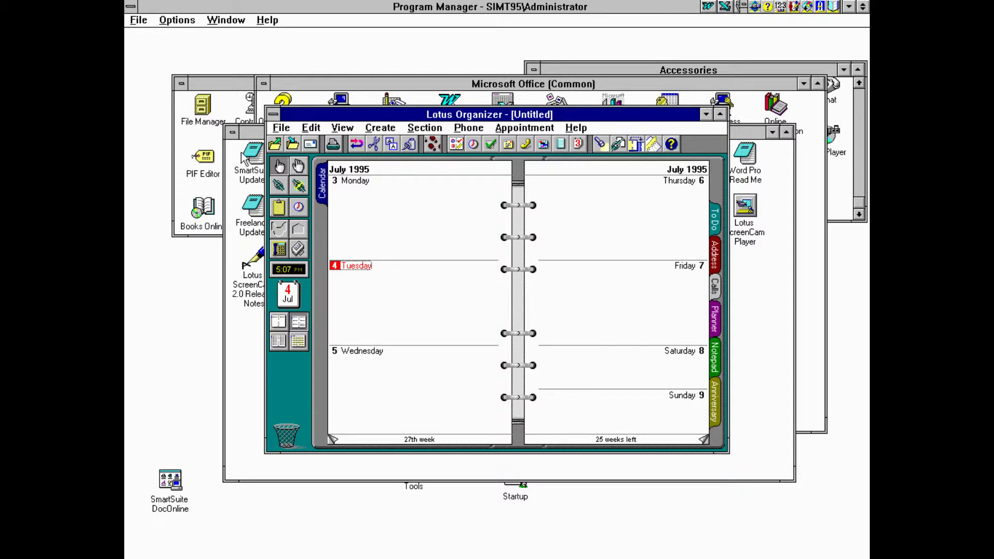
Step: Open the 1995PL.OR2 calendar file and maximize the Organizer window
{"action": "left_click", "coordinate": [277, 146]}
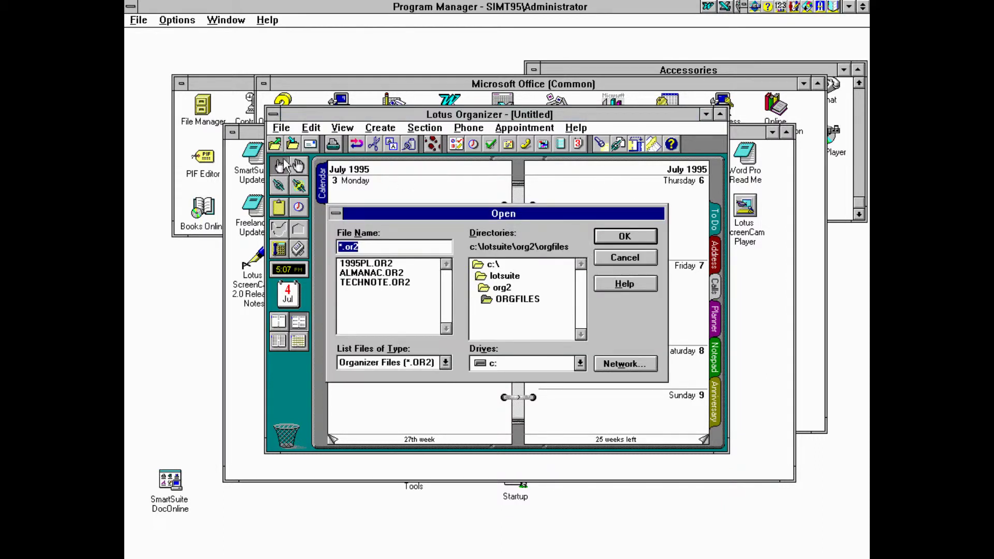
{"action": "left_click", "coordinate": [366, 264]}
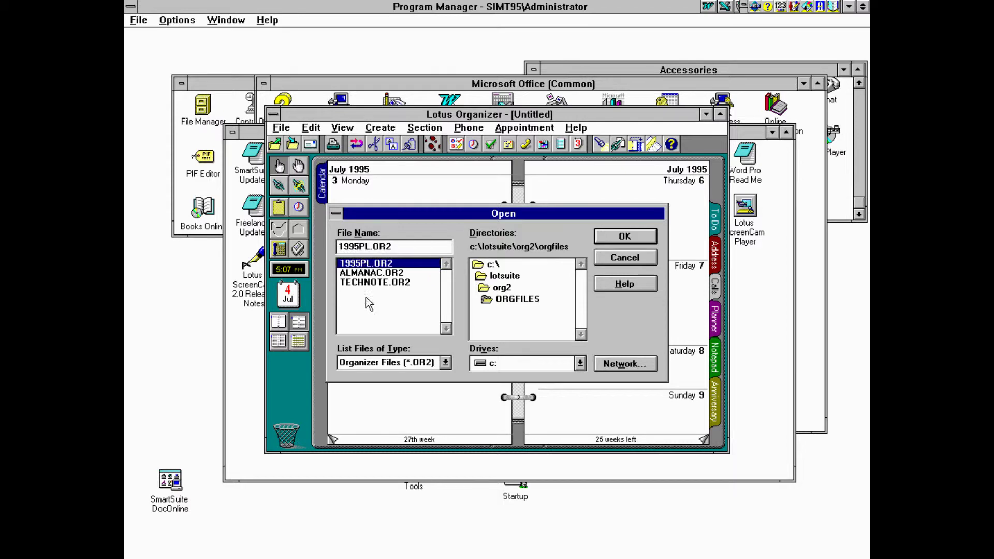
{"action": "left_click", "coordinate": [647, 236]}
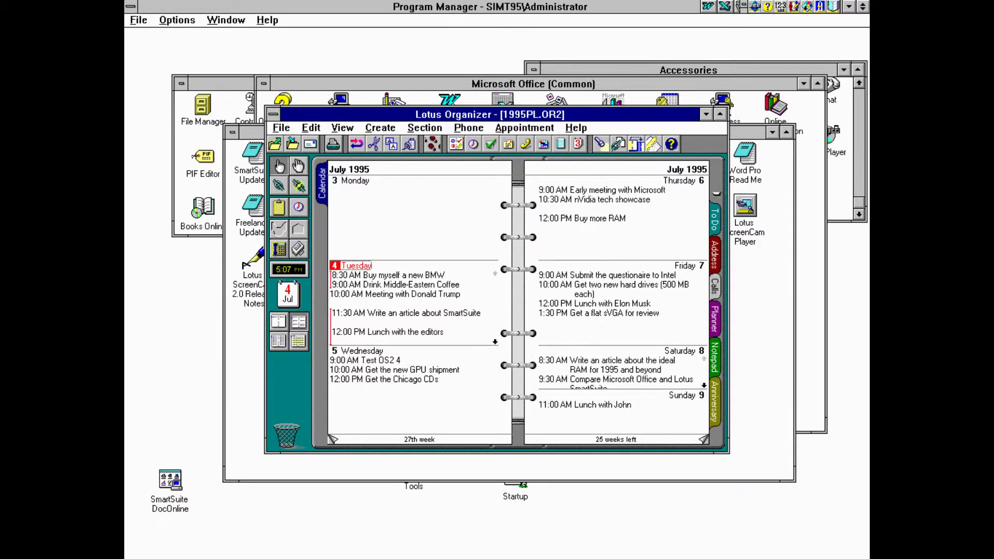
{"action": "left_click", "coordinate": [720, 114]}
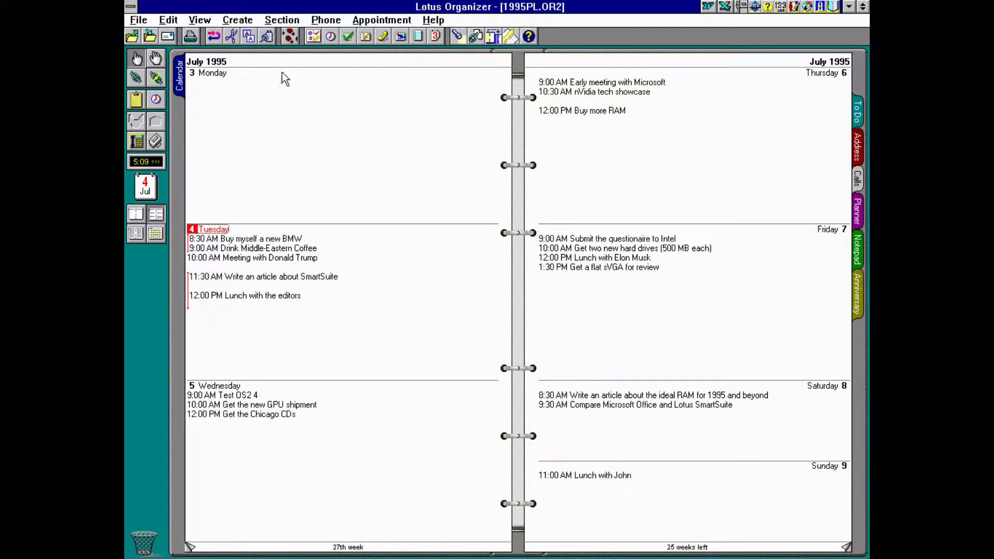
Step: Exit Lotus Organizer using the File menu's Exit Organizer command
{"action": "left_click", "coordinate": [139, 21]}
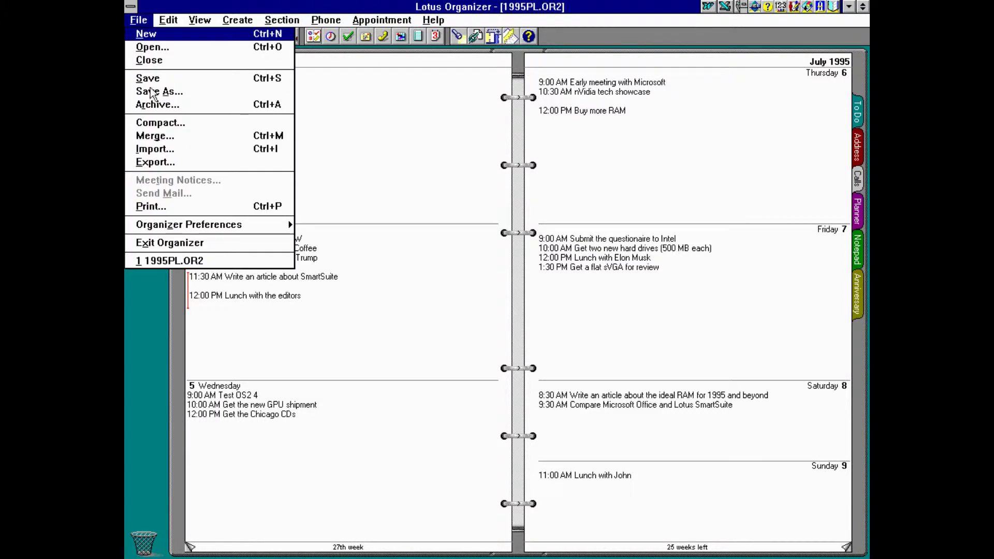
{"action": "left_click", "coordinate": [156, 60]}
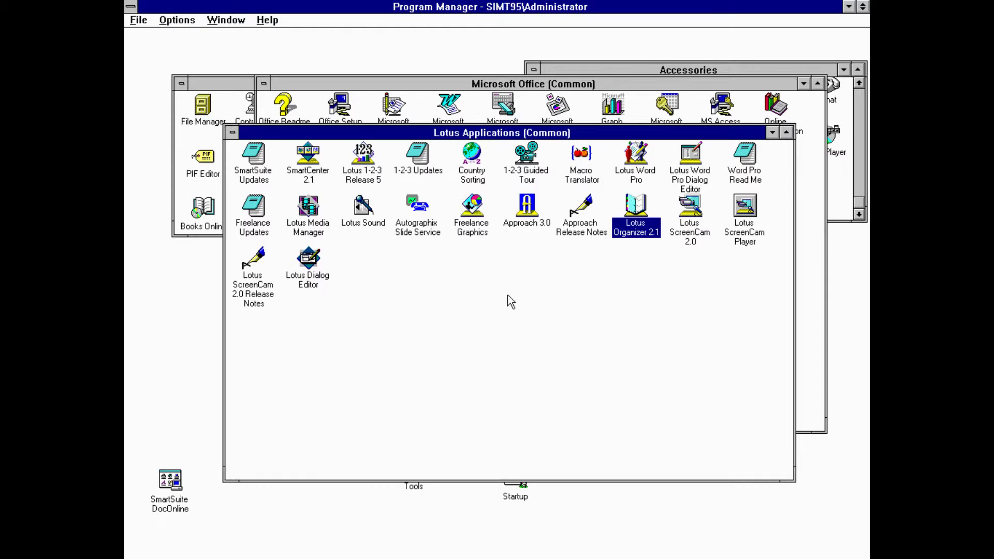
Step: Launch Lotus Word Pro and browse the SmartMaster previews starting at letter2.mwp
{"action": "double_click", "coordinate": [643, 164]}
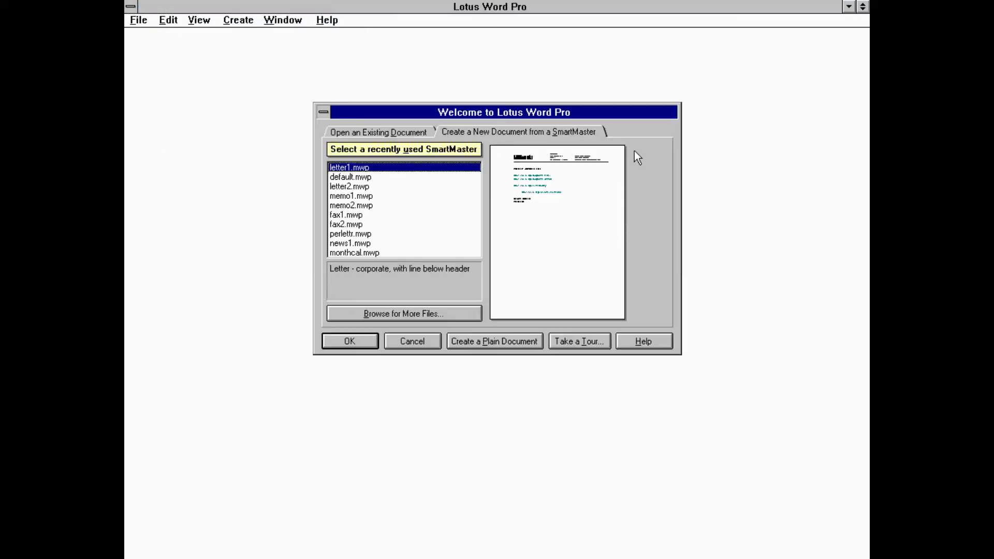
{"action": "left_click", "coordinate": [439, 188]}
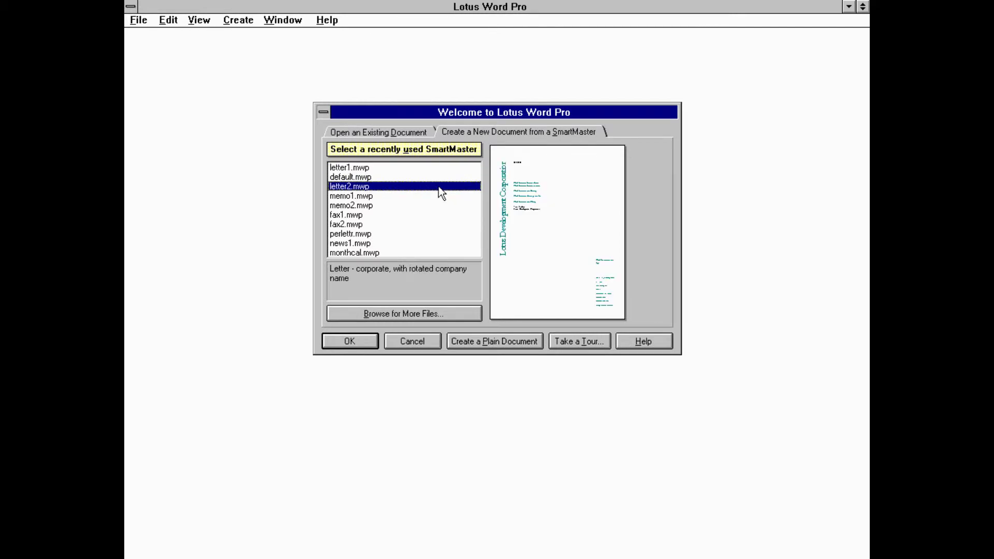
{"action": "key", "text": "Down"}
{"action": "key", "text": "Up"}
{"action": "key", "text": "Up"}
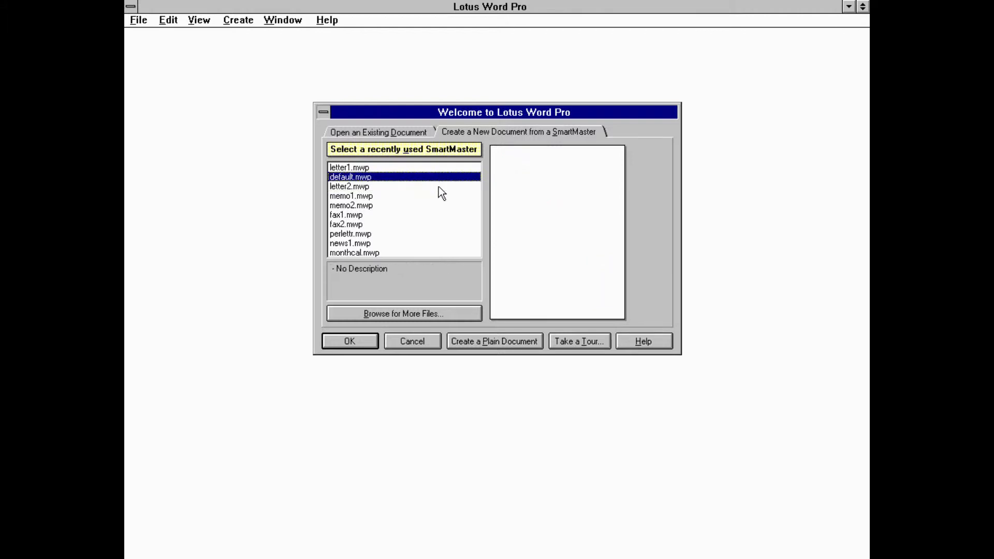
Step: Move down the SmartMaster list to the next template
{"action": "key", "text": "Down"}
{"action": "key", "text": "Down"}
{"action": "key", "text": "Down"}
{"action": "key", "text": "Down"}
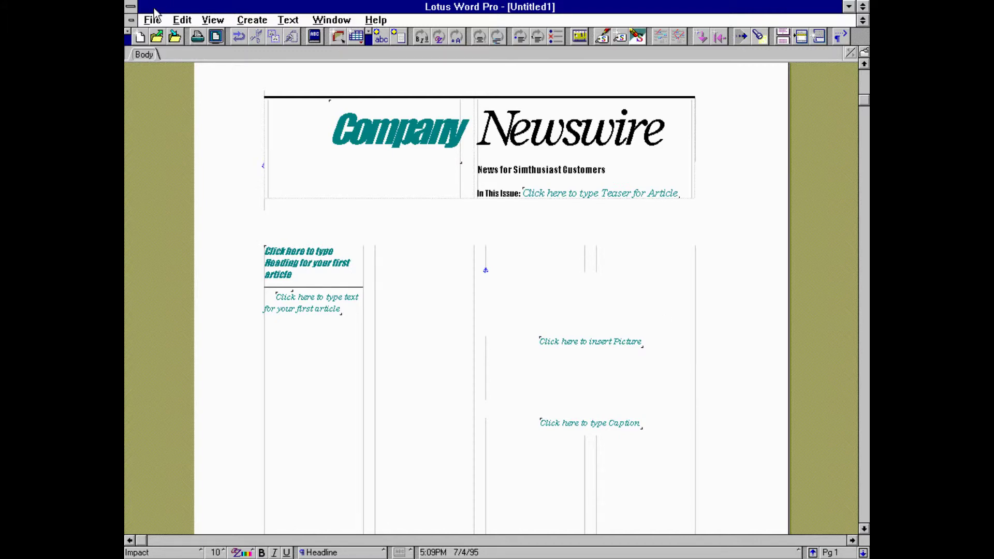
Step: Close the Untitled1 newsletter document without saving changes
{"action": "double_click", "coordinate": [131, 20]}
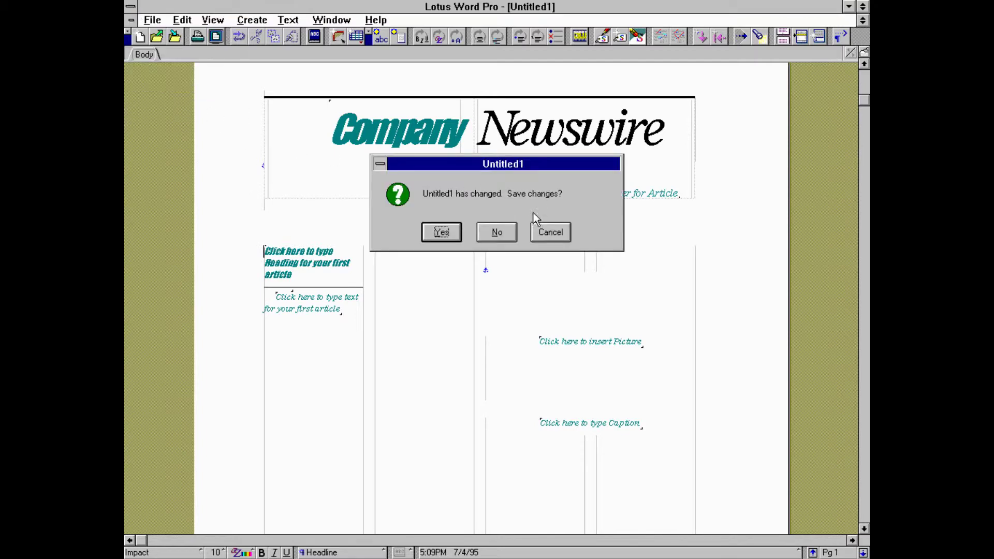
{"action": "left_click", "coordinate": [497, 232]}
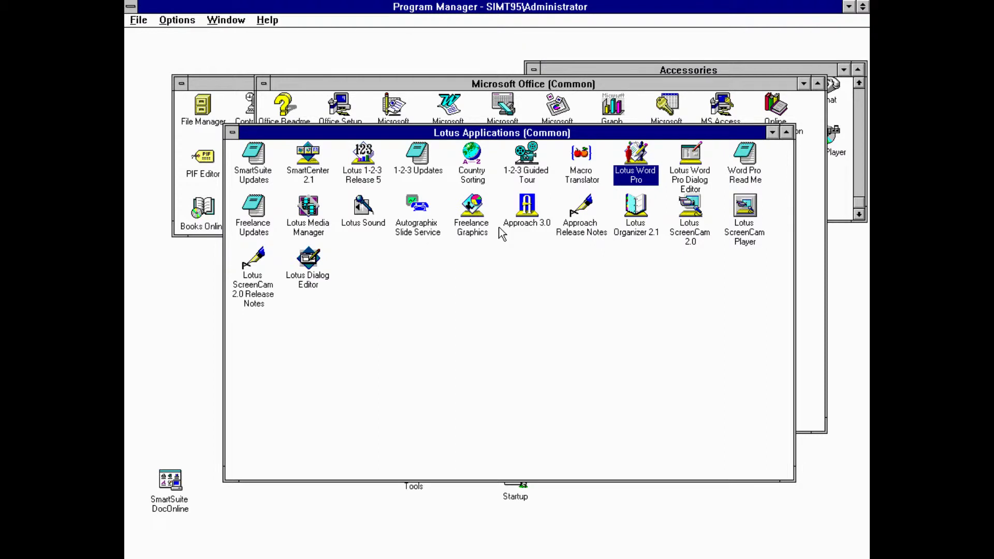
Step: Drag the Lotus Applications group lower and launch the 1-2-3 Macro Translator
{"action": "left_click_drag", "start_coordinate": [587, 138], "coordinate": [566, 351]}
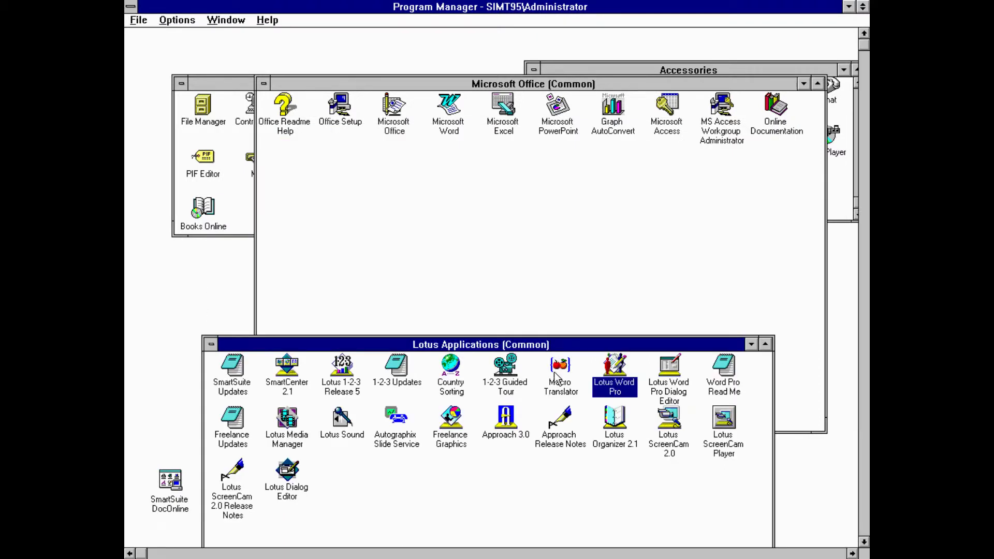
{"action": "double_click", "coordinate": [557, 368]}
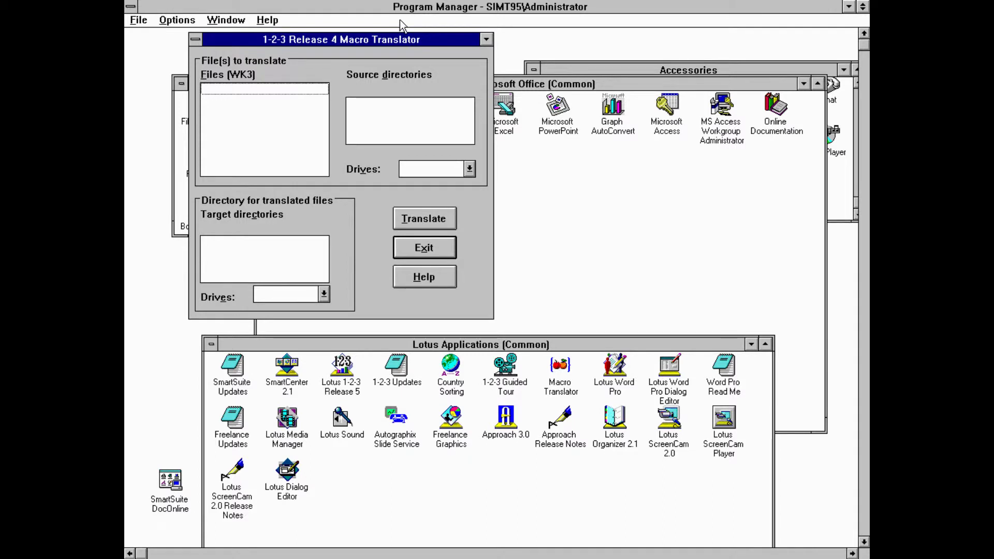
{"action": "left_click", "coordinate": [195, 43]}
{"action": "left_click", "coordinate": [210, 97]}
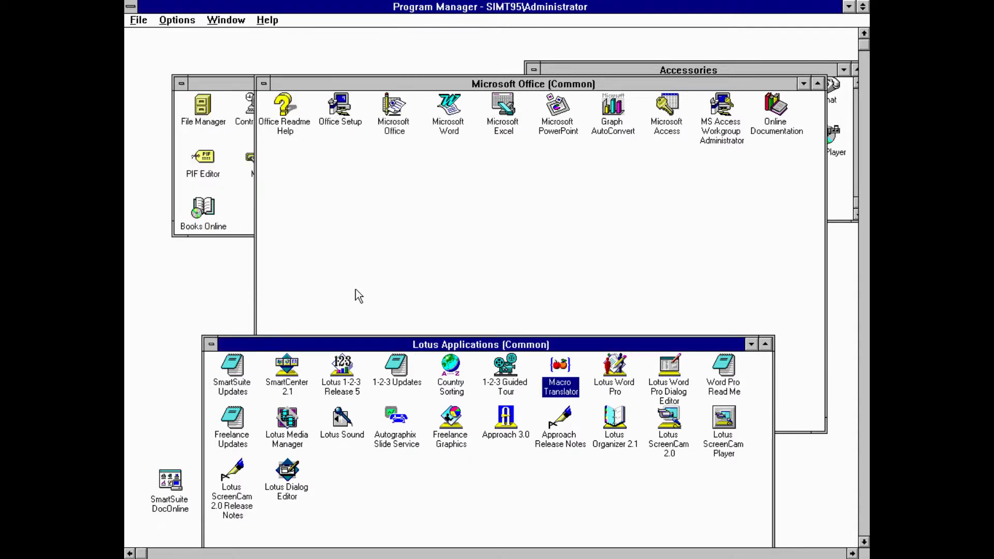
{"action": "left_click", "coordinate": [518, 284]}
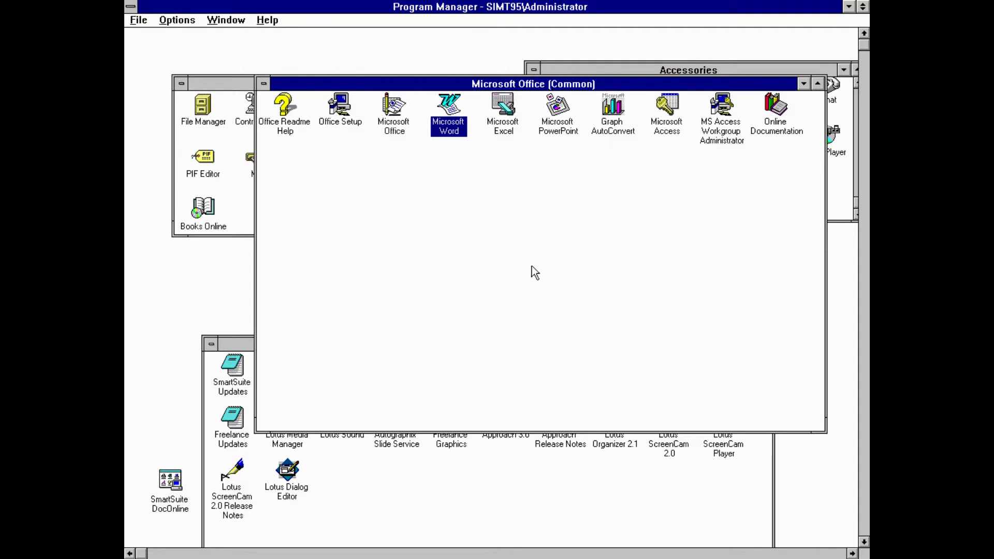
Step: Minimize the Microsoft Office (Common) group window
{"action": "left_click", "coordinate": [804, 84]}
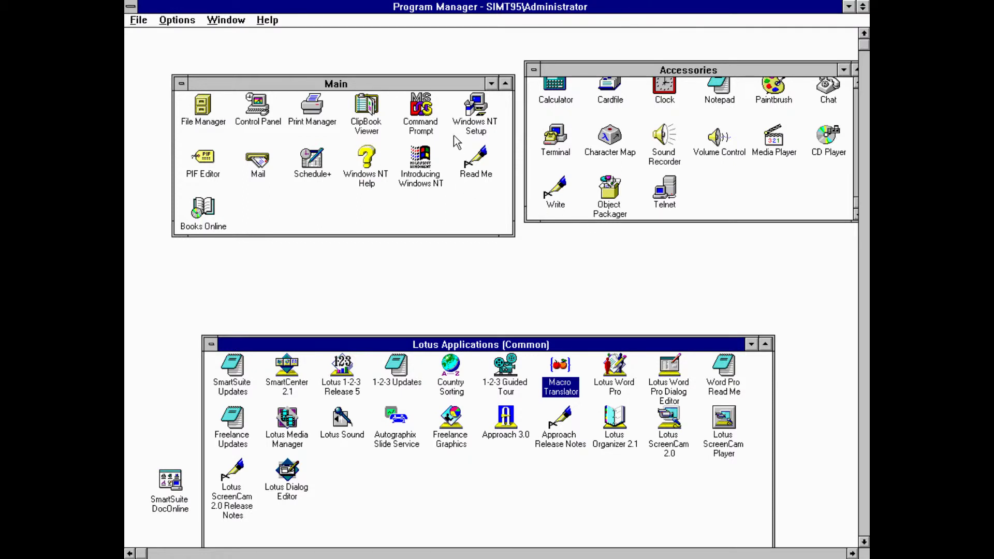
Step: Activate the Main group, then drag Lotus Applications (Common) up and right below it
{"action": "left_click", "coordinate": [433, 111]}
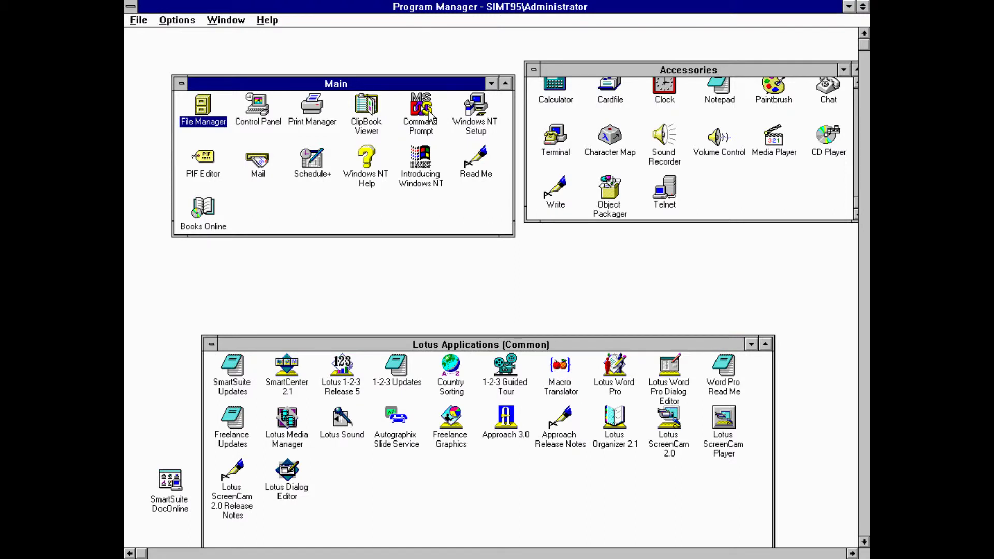
{"action": "left_click_drag", "start_coordinate": [424, 345], "coordinate": [484, 251]}
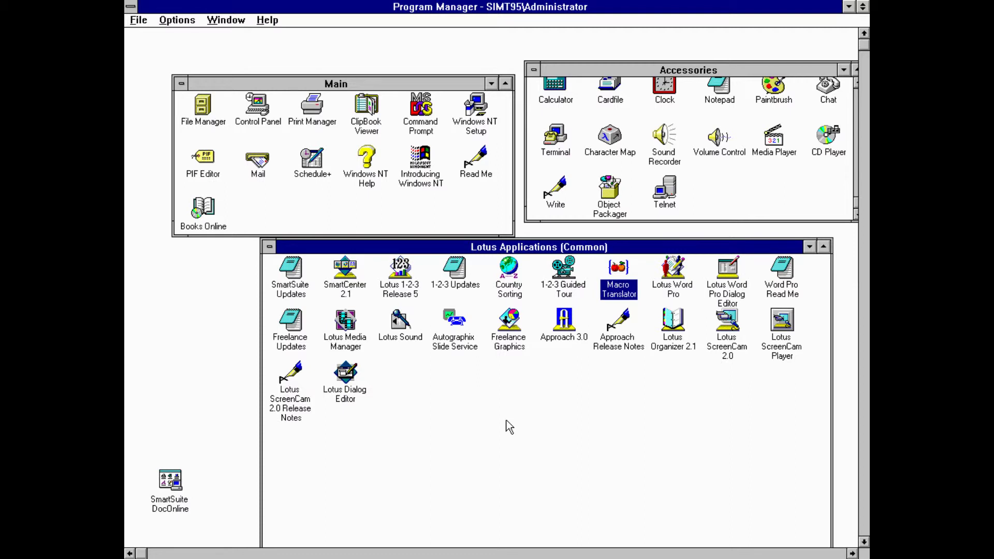
Step: Open a Command Prompt and run ping 181.41.210.211
{"action": "double_click", "coordinate": [418, 106]}
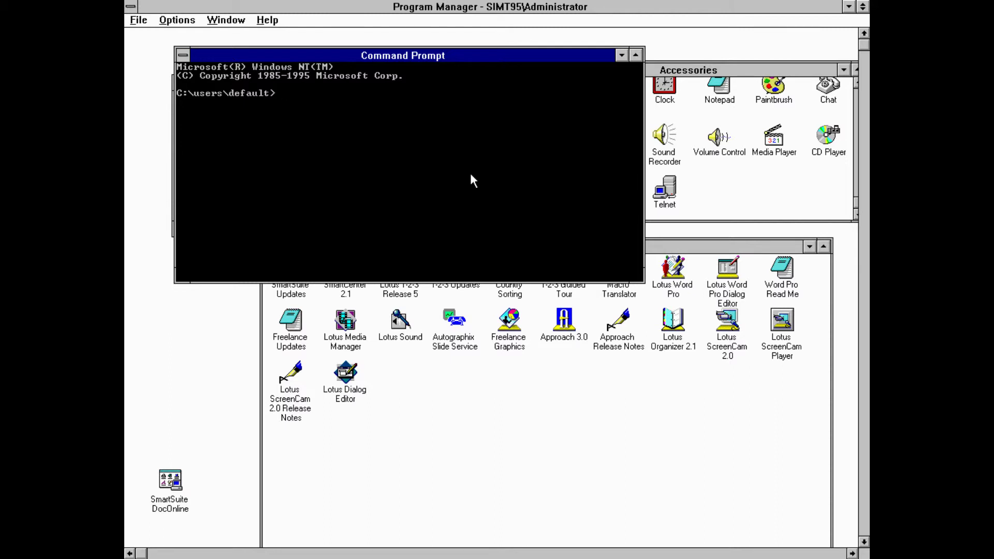
{"action": "type", "text": "ping"}
{"action": "key", "text": "BackSpace"}
{"action": "key", "text": "BackSpace"}
{"action": "type", "text": "ing 181.41.210.211"}
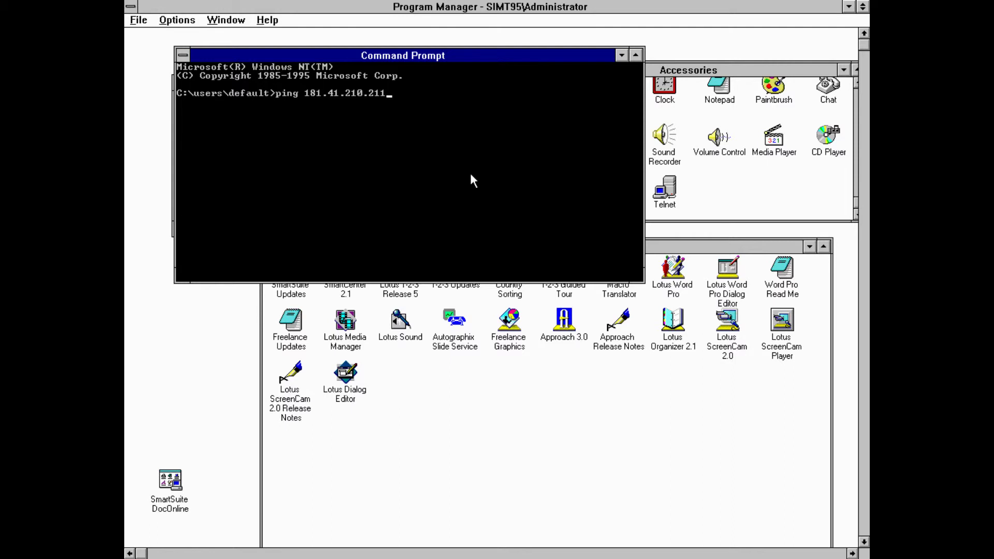
{"action": "key", "text": "Return"}
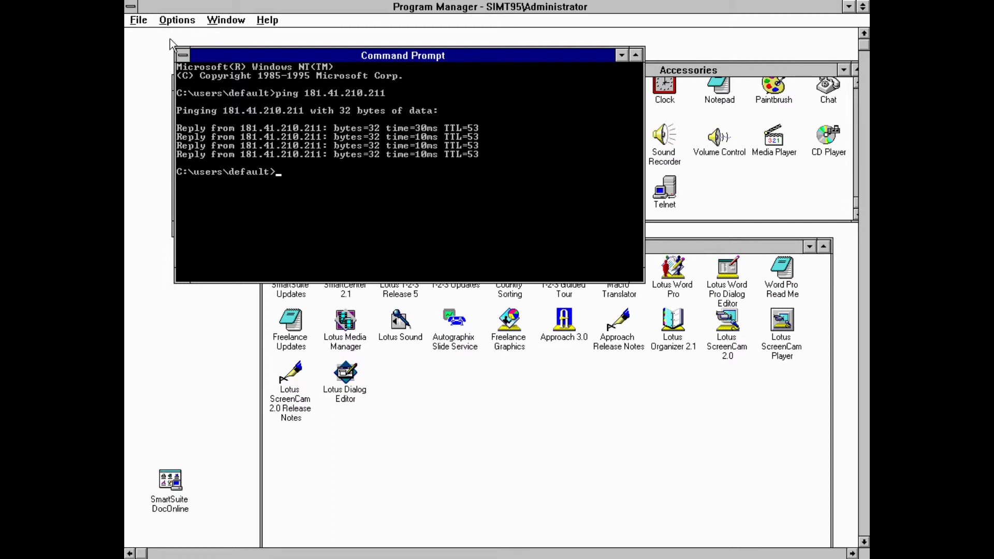
Step: Close the Command Prompt window from its control menu
{"action": "left_click", "coordinate": [182, 55]}
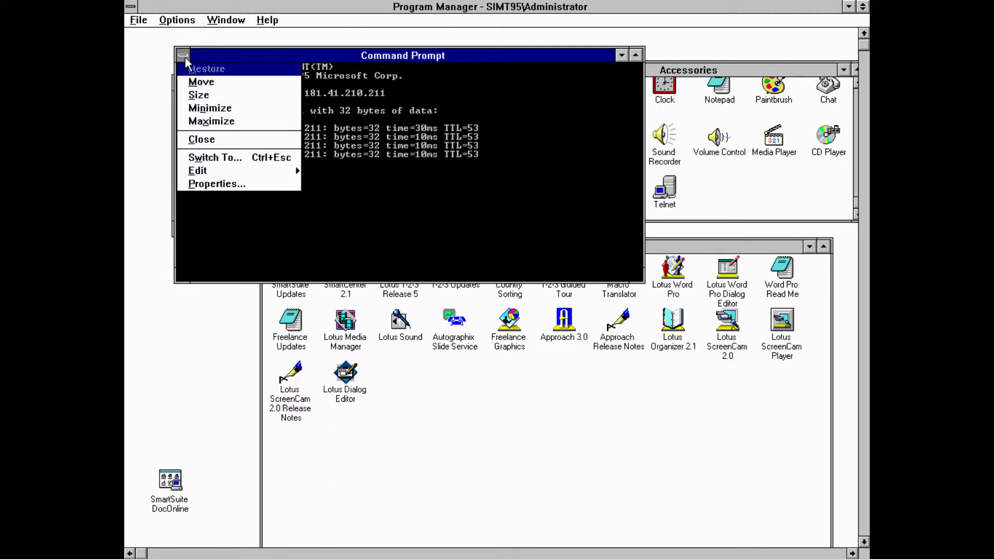
{"action": "left_click", "coordinate": [200, 140]}
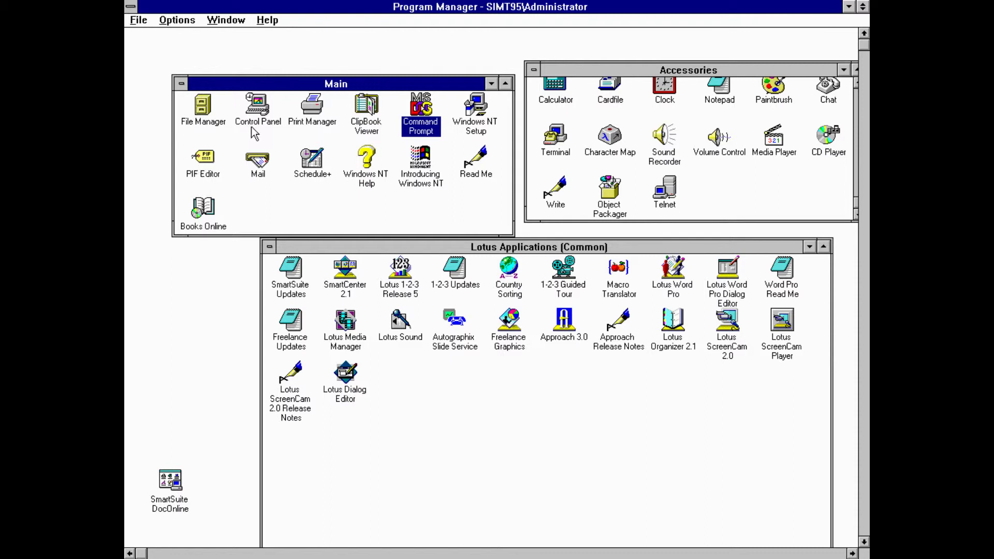
Step: Minimize the Lotus Applications (Common) group, leaving Main and Accessories open
{"action": "left_click", "coordinate": [809, 247]}
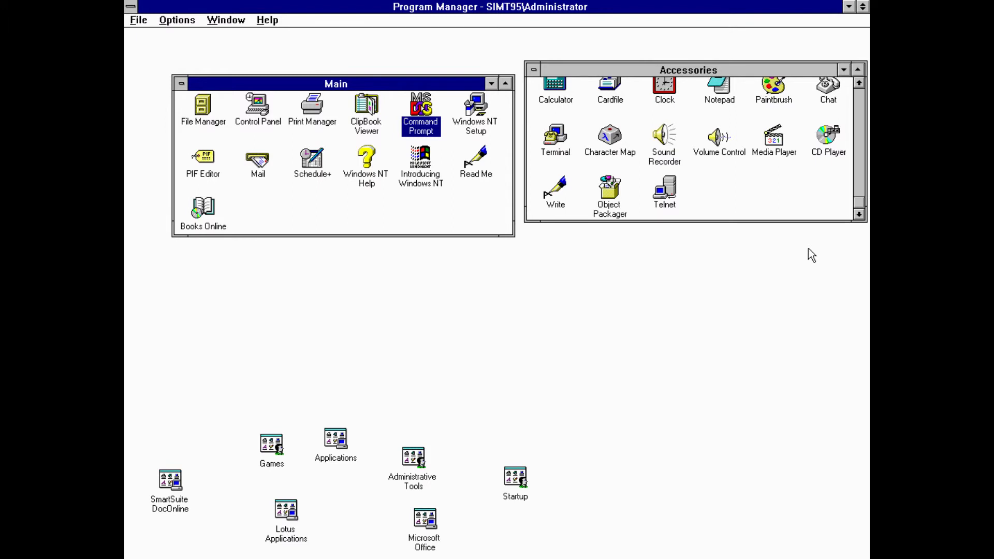
Step: Open the Games group to show Solitaire, Minesweeper and FreeCell
{"action": "double_click", "coordinate": [278, 462]}
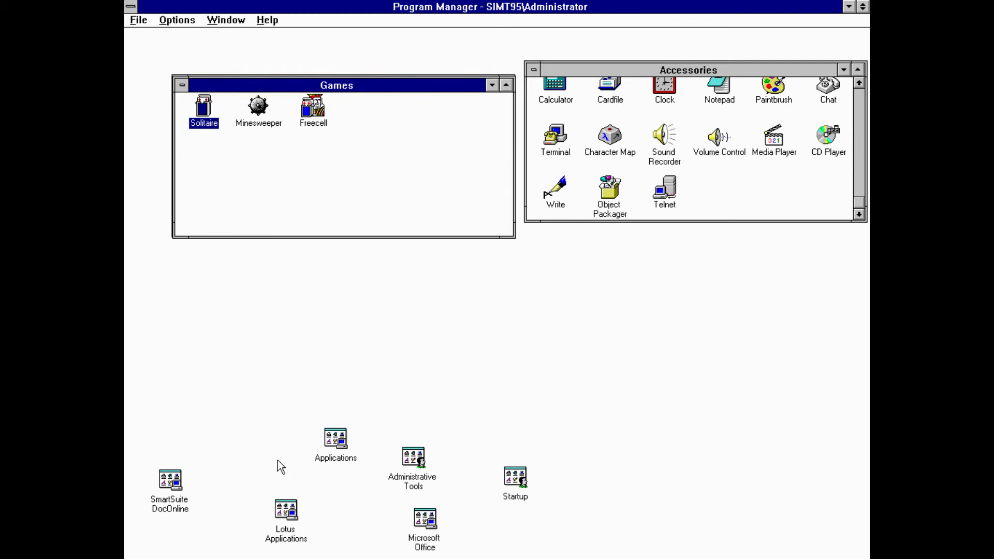